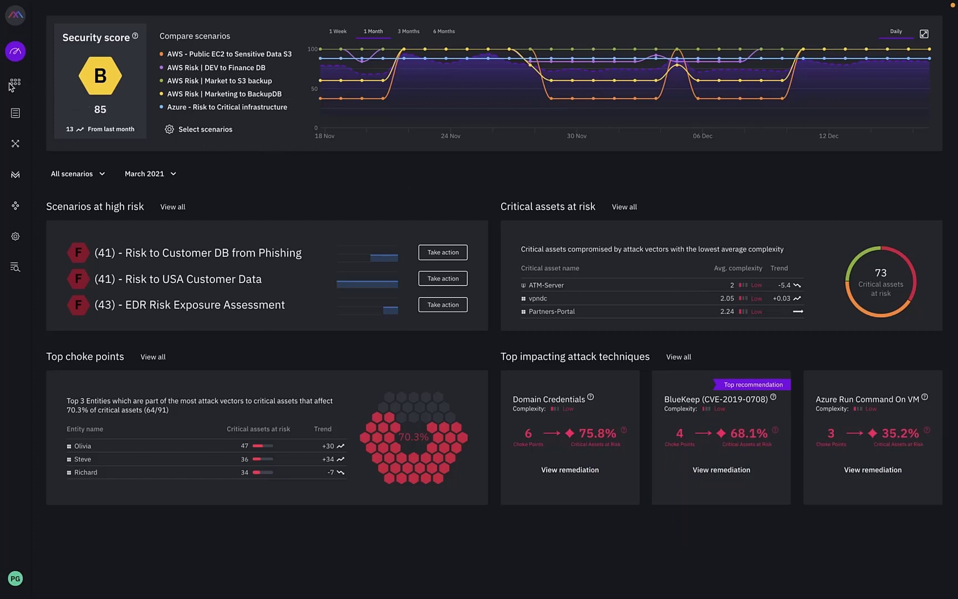
- Open the Log4Shell scenario's Review page from Scenario Hub and look over its breach point and critical assets
mouse_move(15, 85)
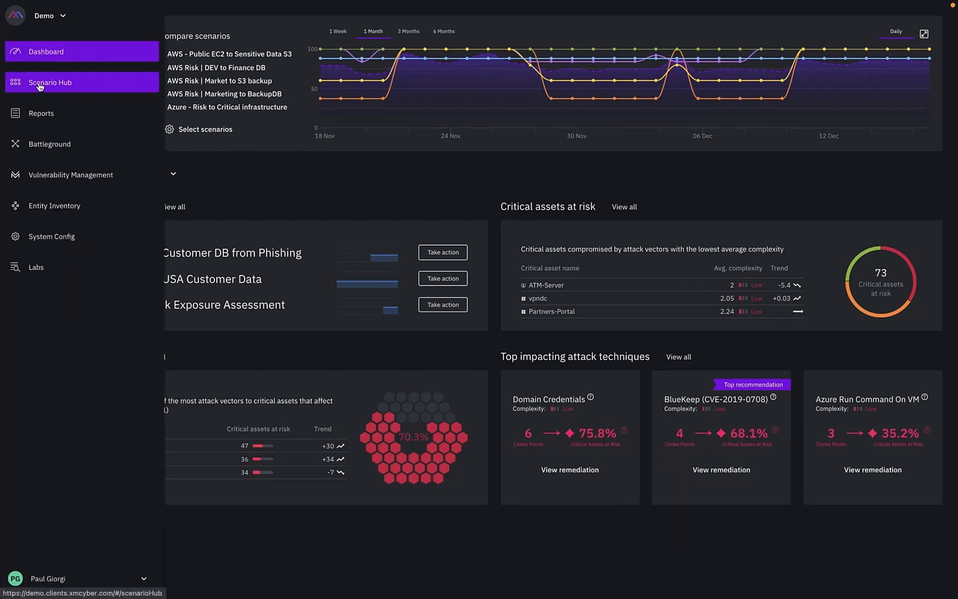
left_click(40, 85)
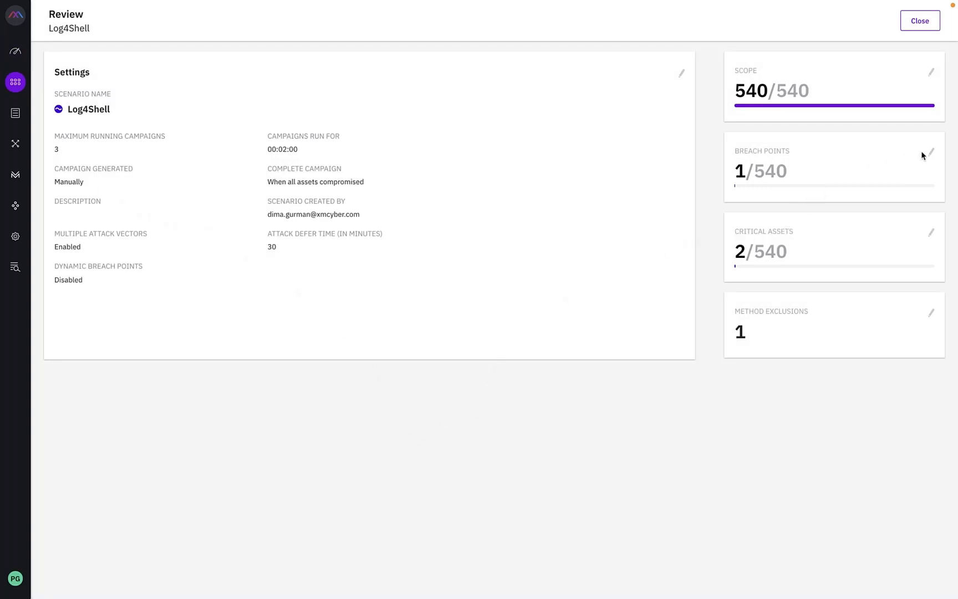
left_click(736, 166)
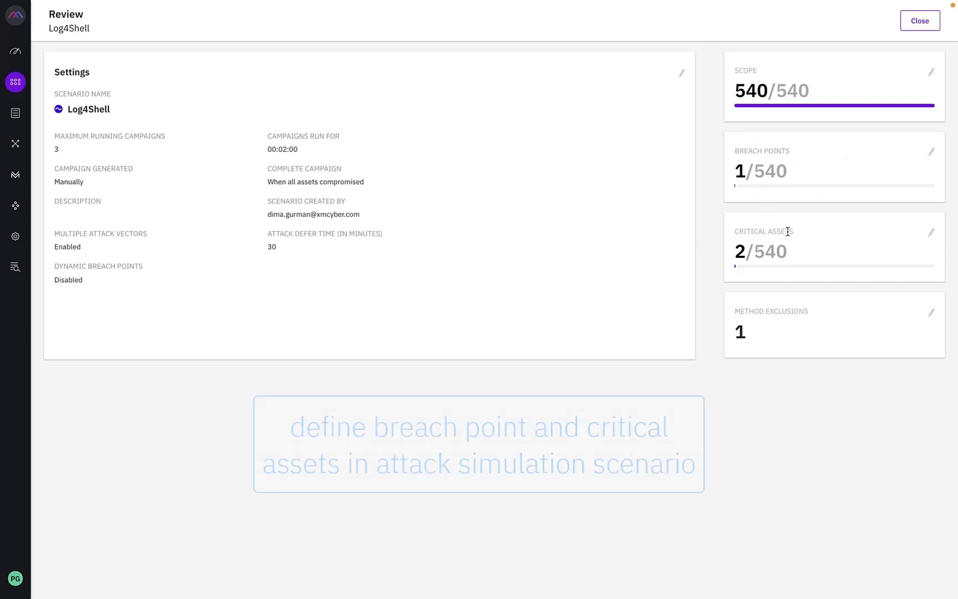
left_click_drag(789, 228, 720, 235)
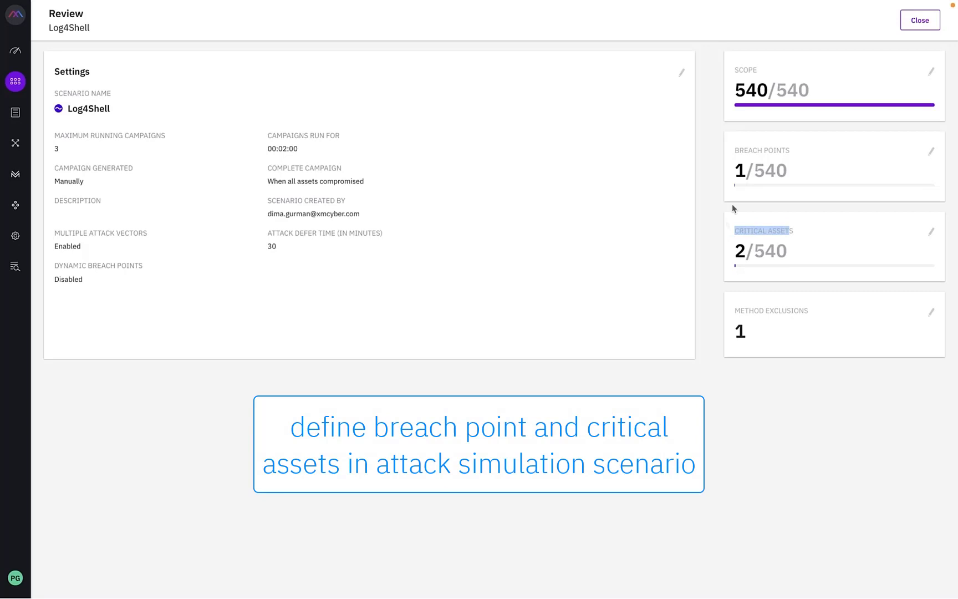
left_click(847, 145)
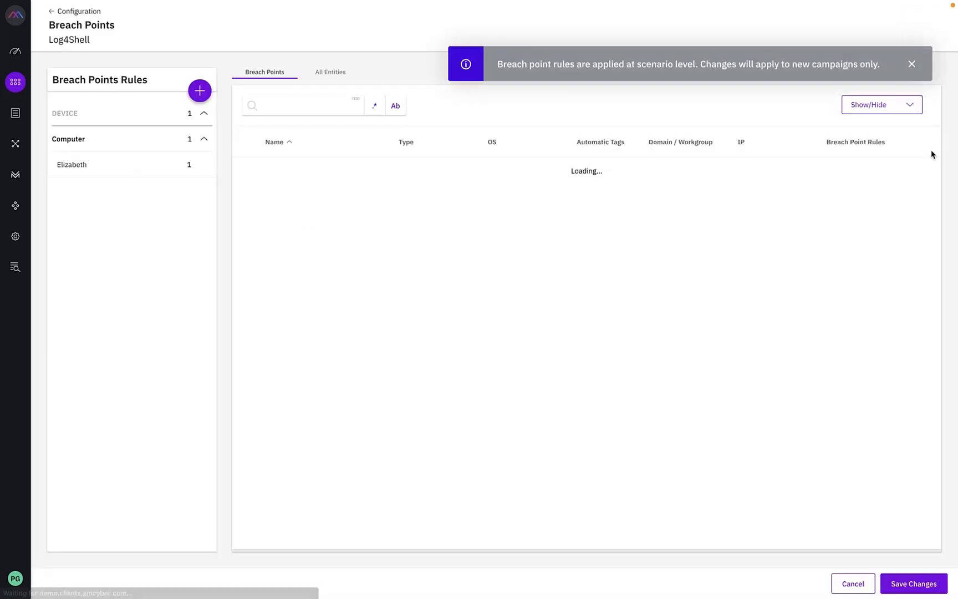
- Inspect the breach point computer and the critical asset settings, cancelling both without saving
left_click(932, 155)
mouse_move(548, 173)
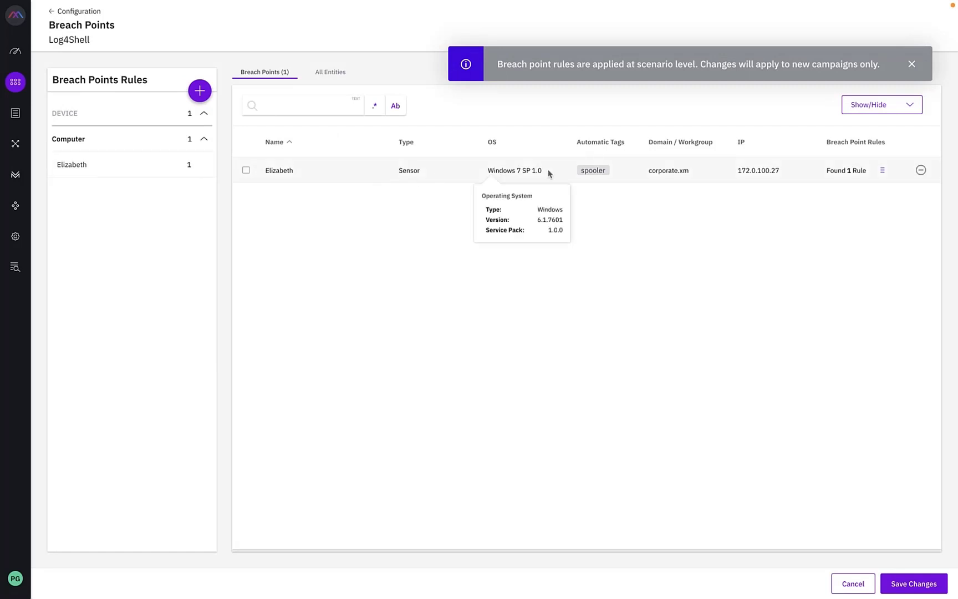
left_click_drag(543, 173, 498, 171)
left_click_drag(294, 171, 276, 170)
left_click(859, 583)
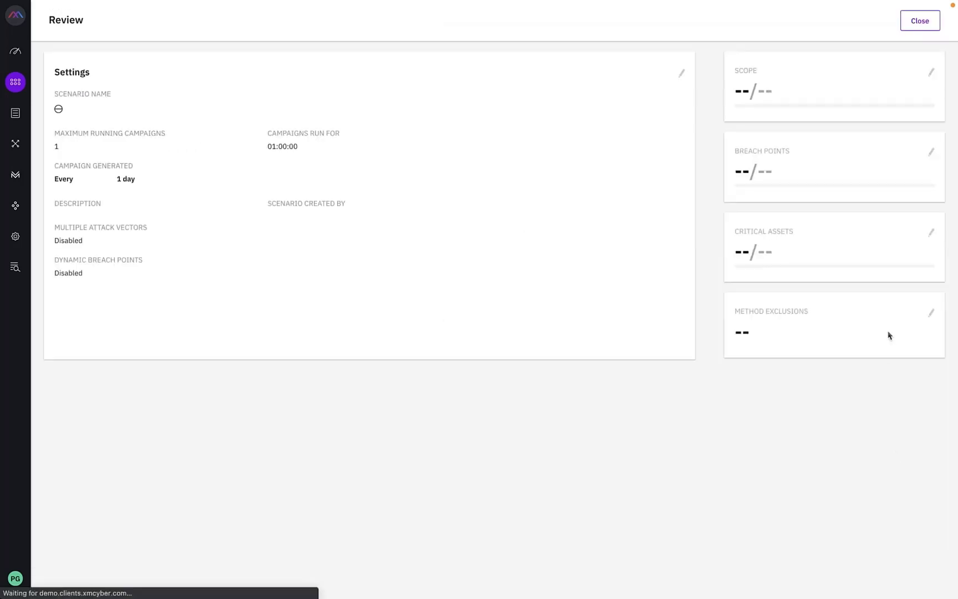
left_click(933, 234)
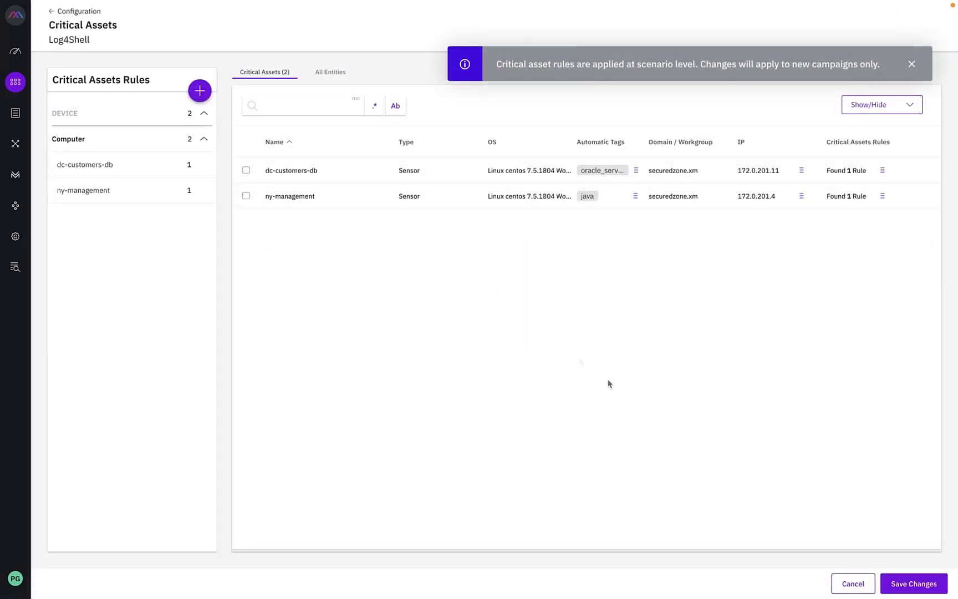
left_click(847, 586)
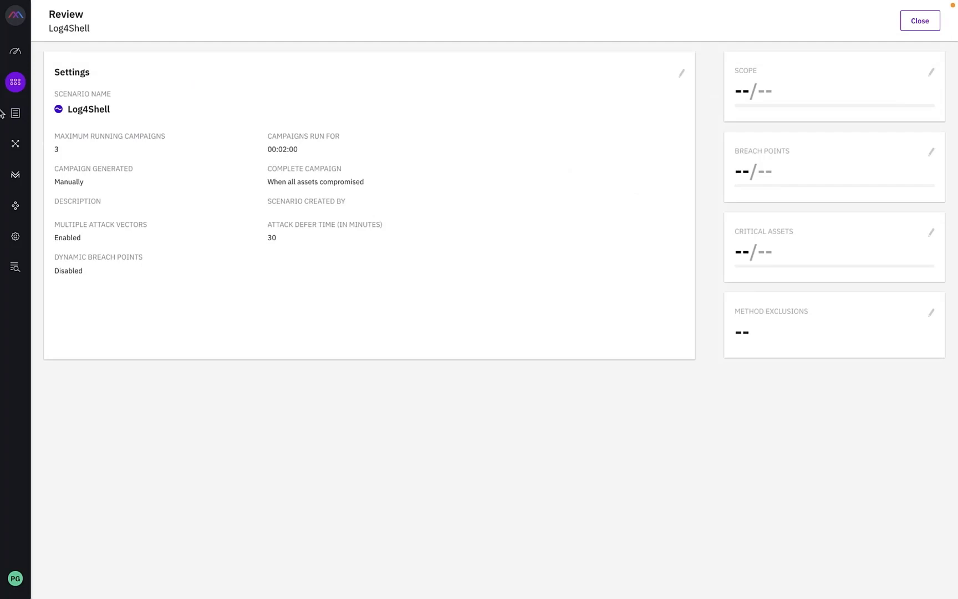
- Show the Battleground map filtered to Critical Assets, with SecuredZone.xm at 1/1 and Corporate.xm at 0/0
mouse_move(15, 113)
left_click(30, 146)
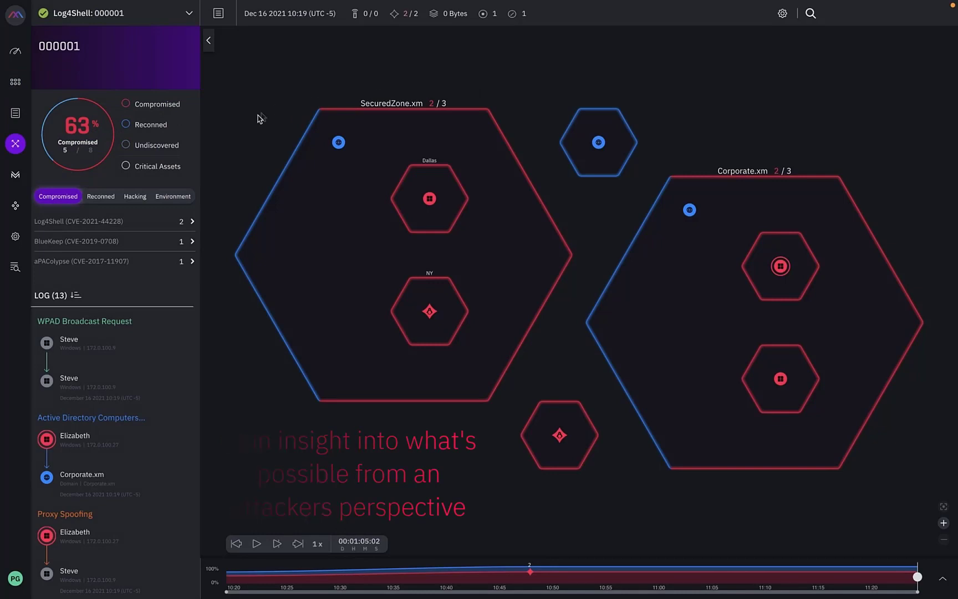
left_click(130, 168)
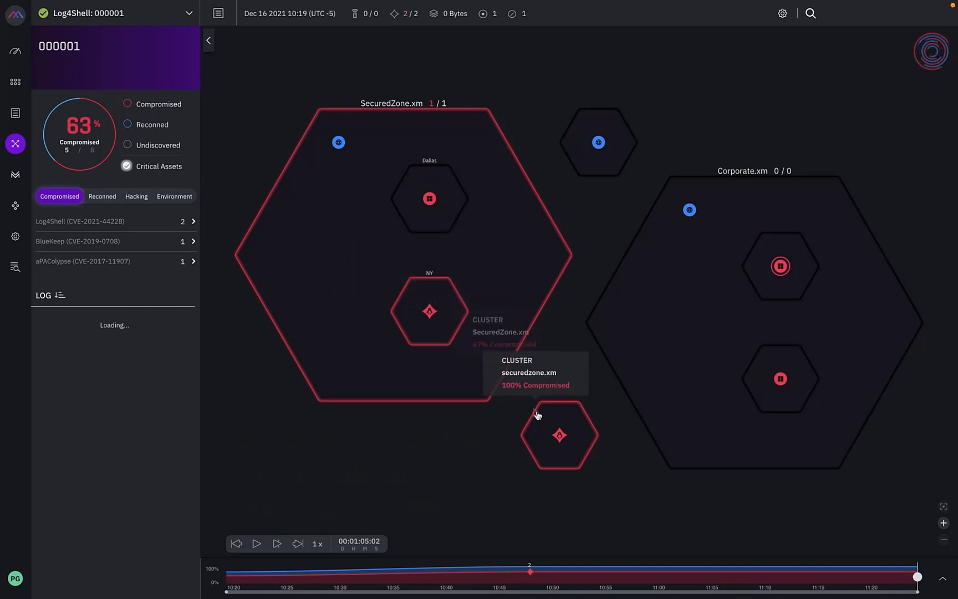
mouse_move(560, 437)
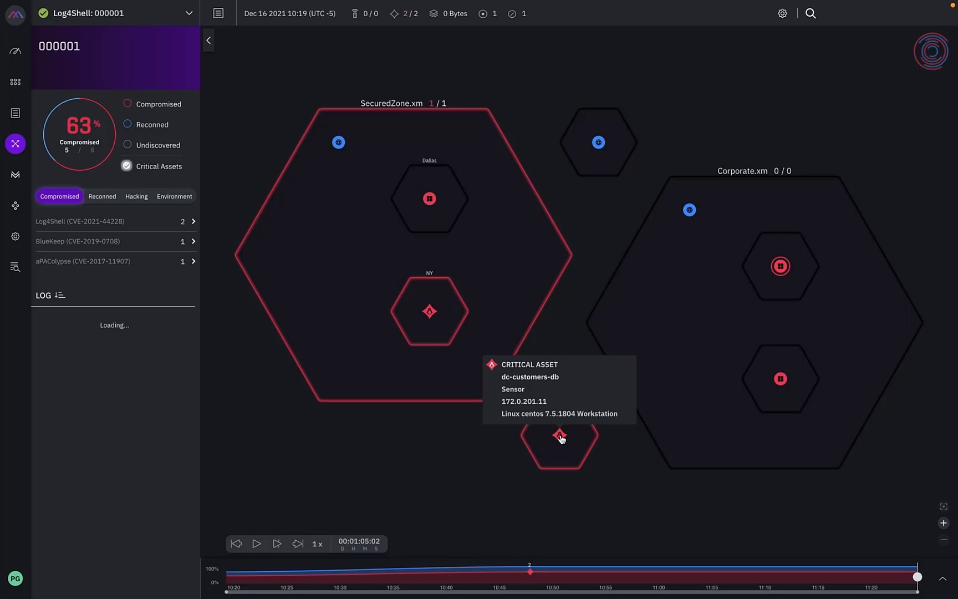
- Display the attack path to dc-customers-db and highlight its WPAD Broadcast Request step
left_click(559, 437)
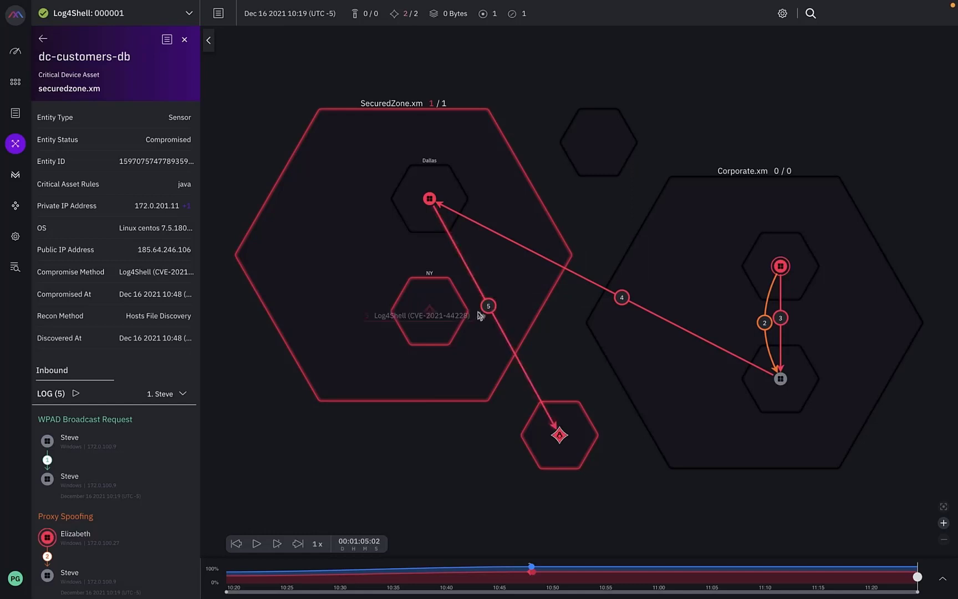
scroll(152, 455, "down", 3)
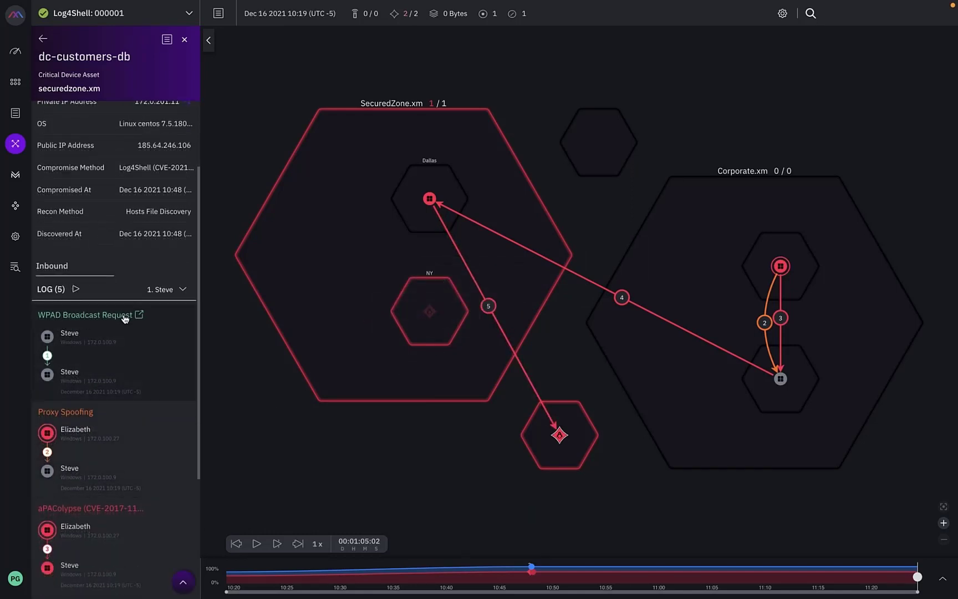
scroll(125, 318, "down", 2)
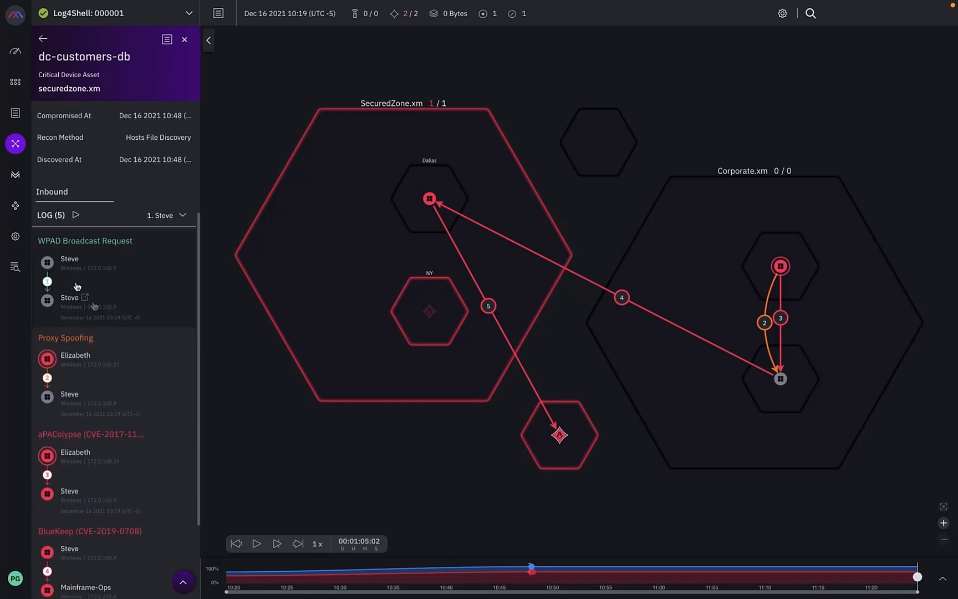
left_click_drag(64, 318, 123, 325)
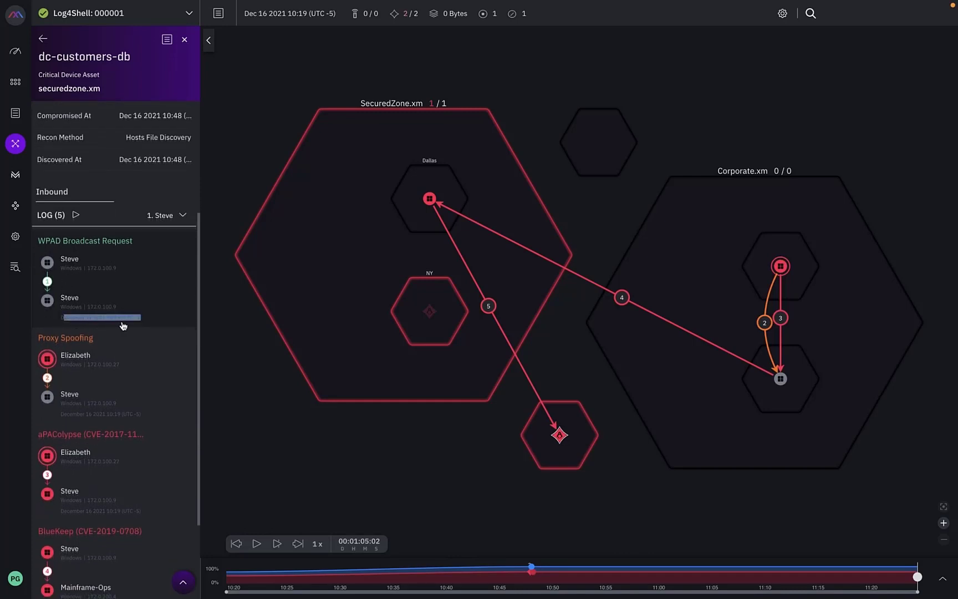
left_click(153, 267)
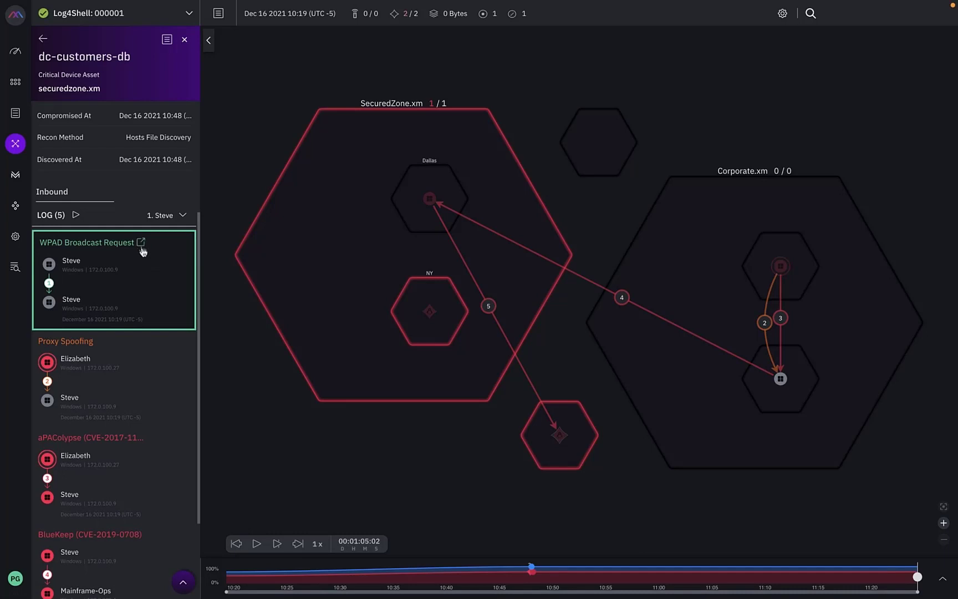
- Highlight the Proxy Spoofing, BlueKeep and final Log4Shell CVE-2021-44228 steps on the path
scroll(135, 333, "down", 1)
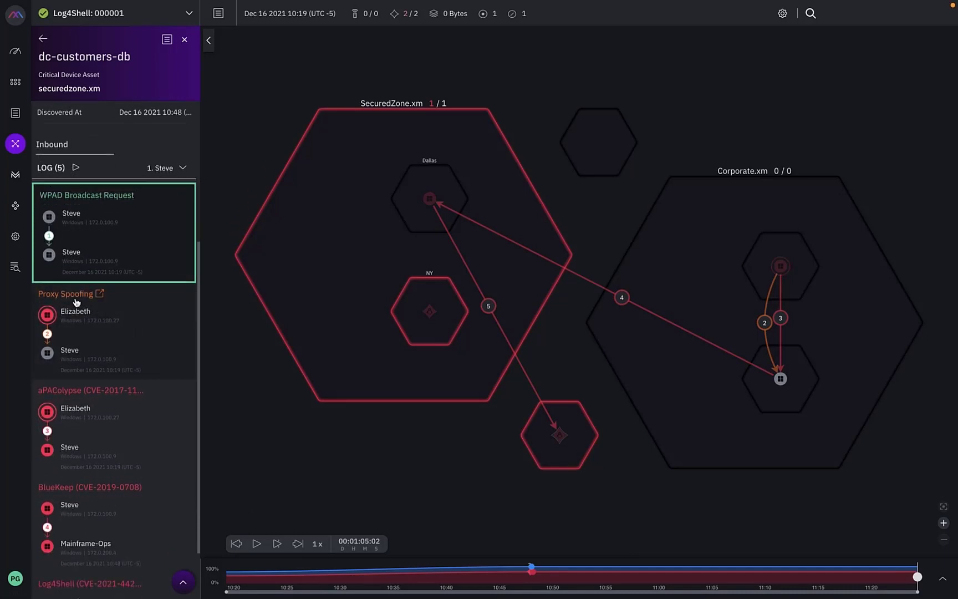
left_click(141, 327)
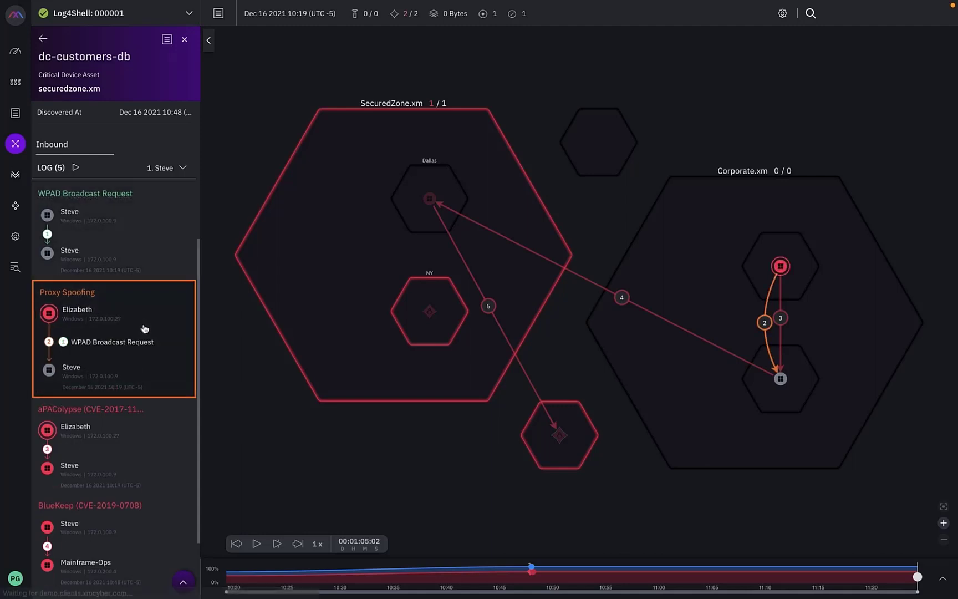
scroll(144, 328, "down", 1)
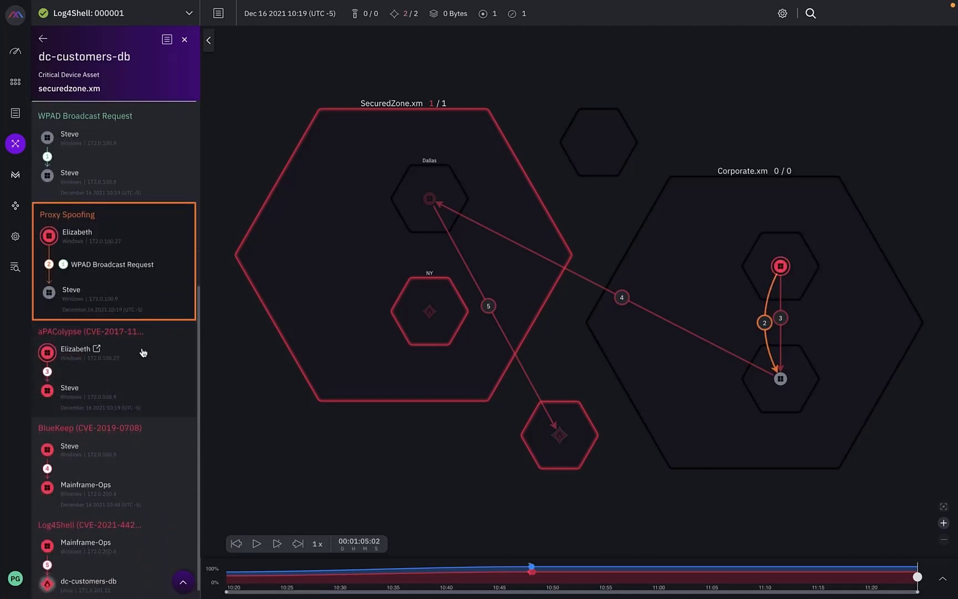
scroll(135, 377, "down", 1)
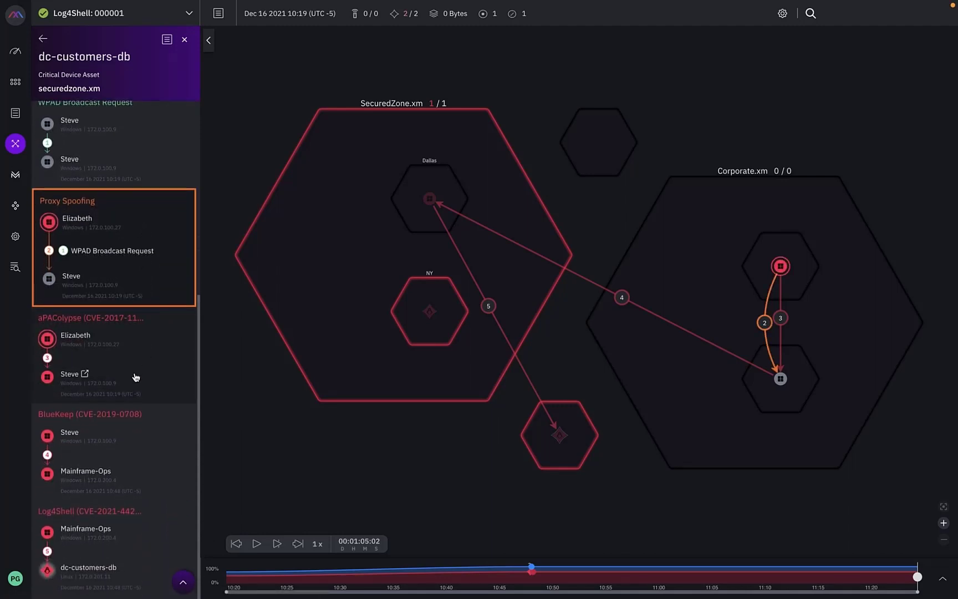
left_click(170, 461)
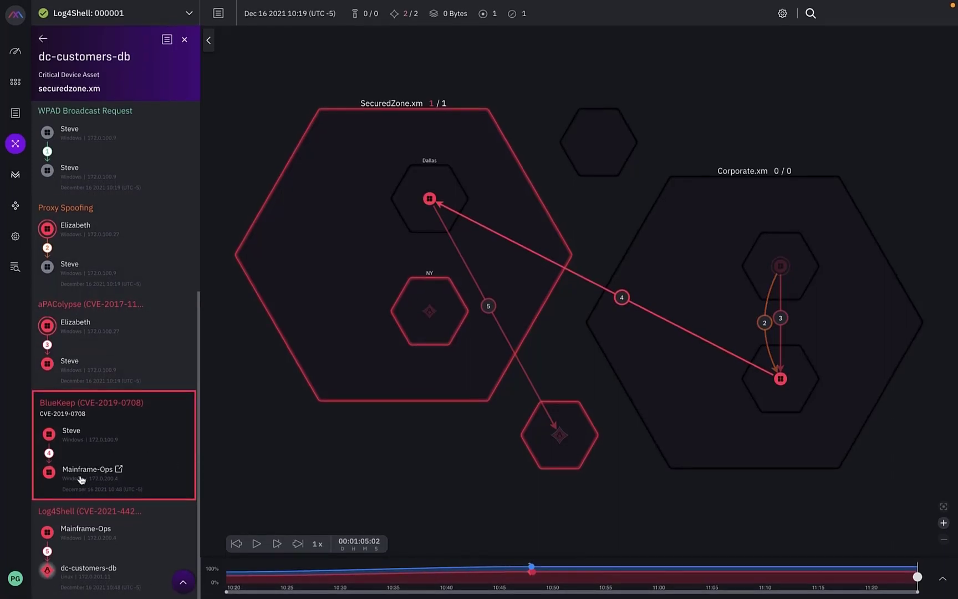
left_click(175, 555)
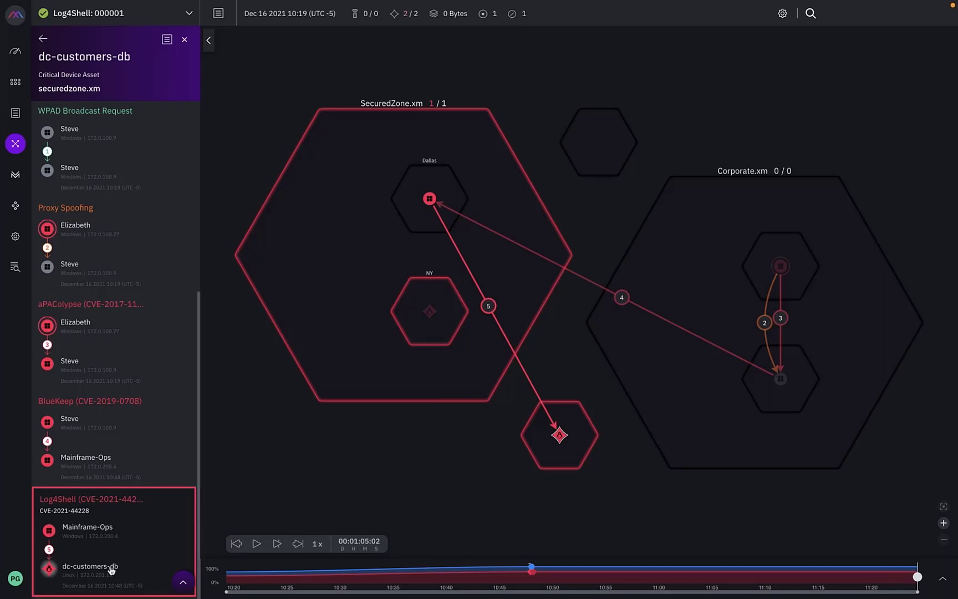
- Open dc-customers-db's entity report and briefly list the breach points feeding its inbound attack path
mouse_move(564, 436)
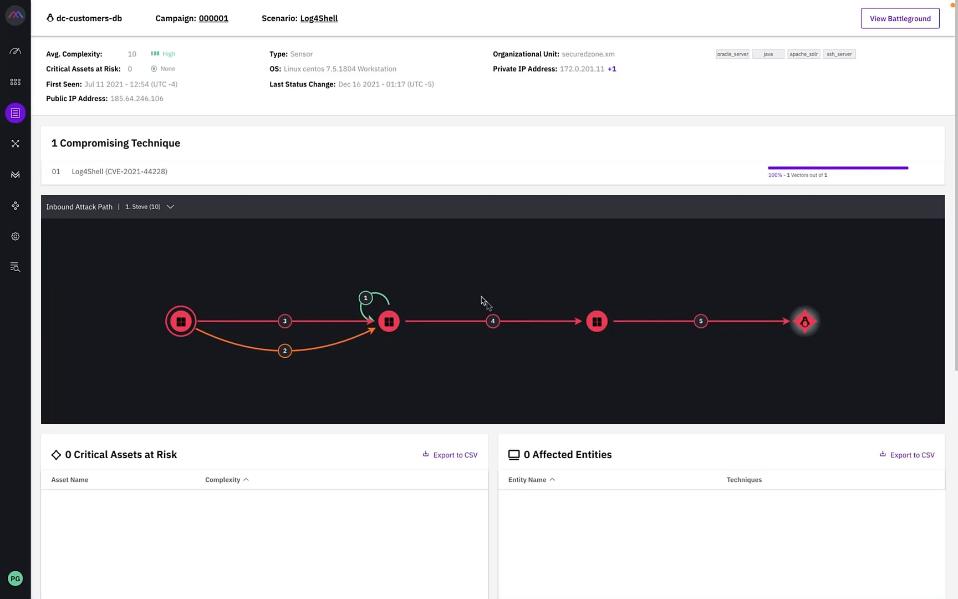
left_click(168, 208)
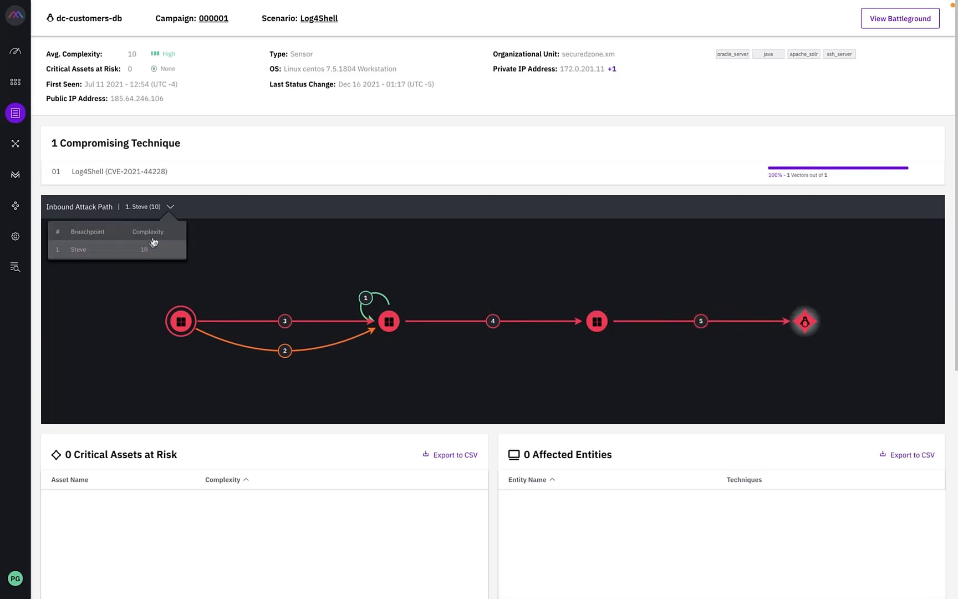
left_click(258, 172)
- Scroll to Remediations and view the log4j 2.15.0 upgrade, then the formatMsgNoLookups fix details
scroll(258, 172, "down", 2)
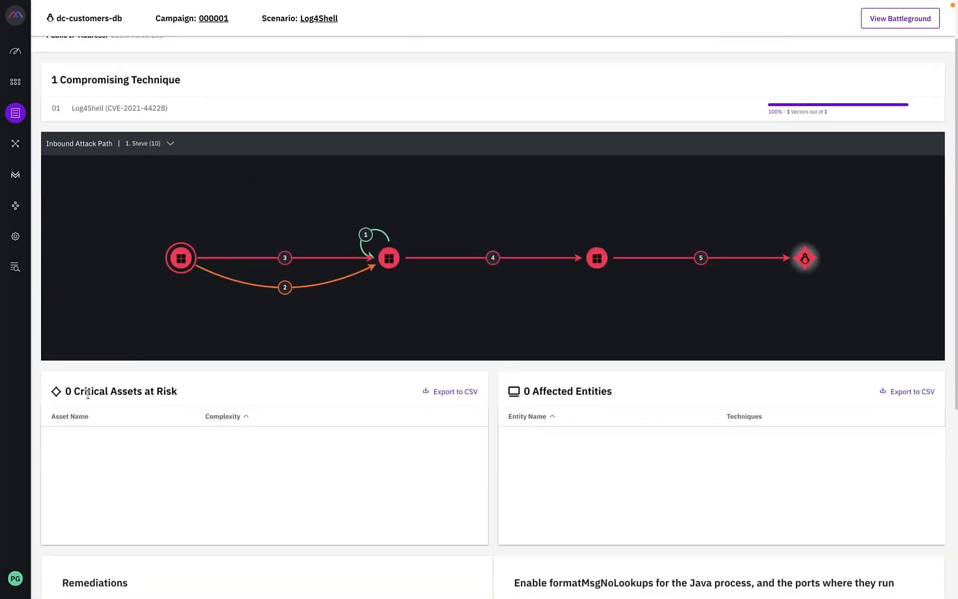
left_click_drag(87, 392, 178, 393)
left_click_drag(613, 396, 533, 391)
scroll(532, 406, "down", 5)
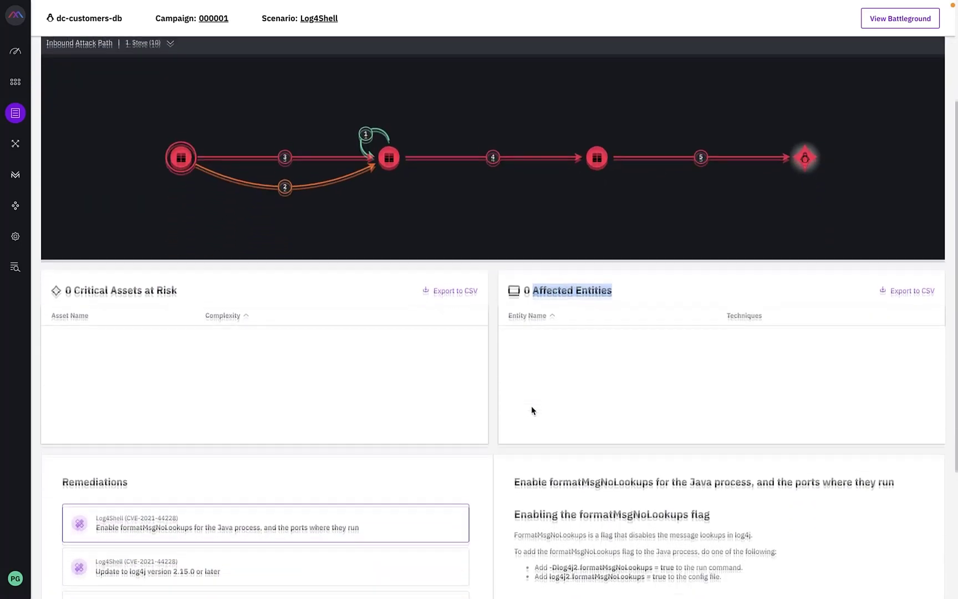
scroll(531, 410, "down", 2)
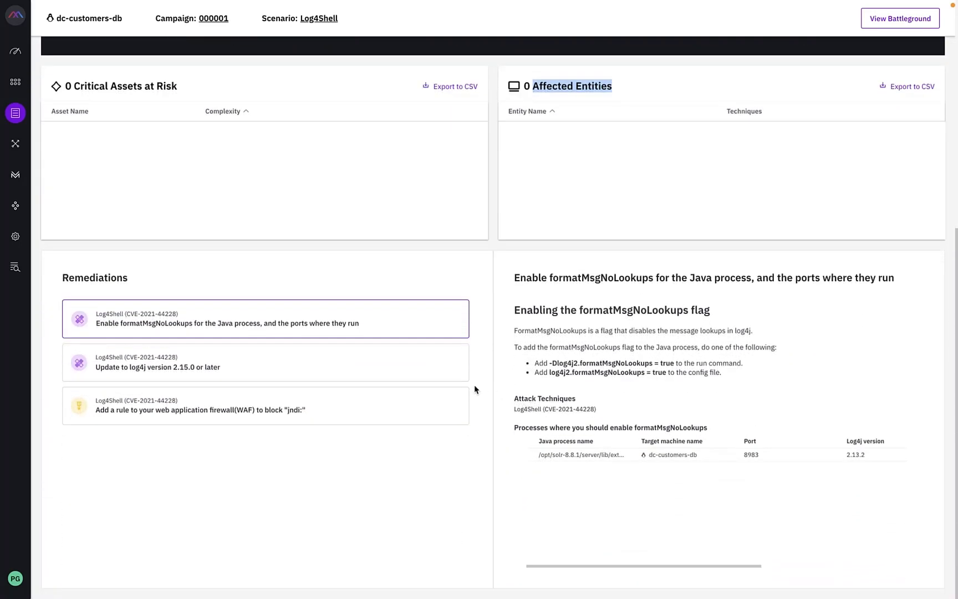
left_click_drag(133, 277, 170, 288)
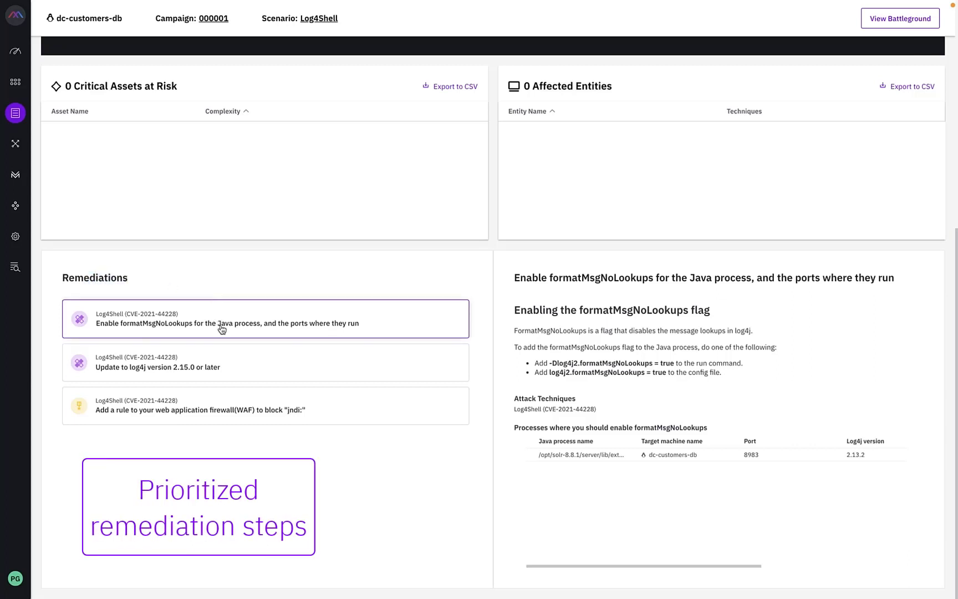
left_click(222, 364)
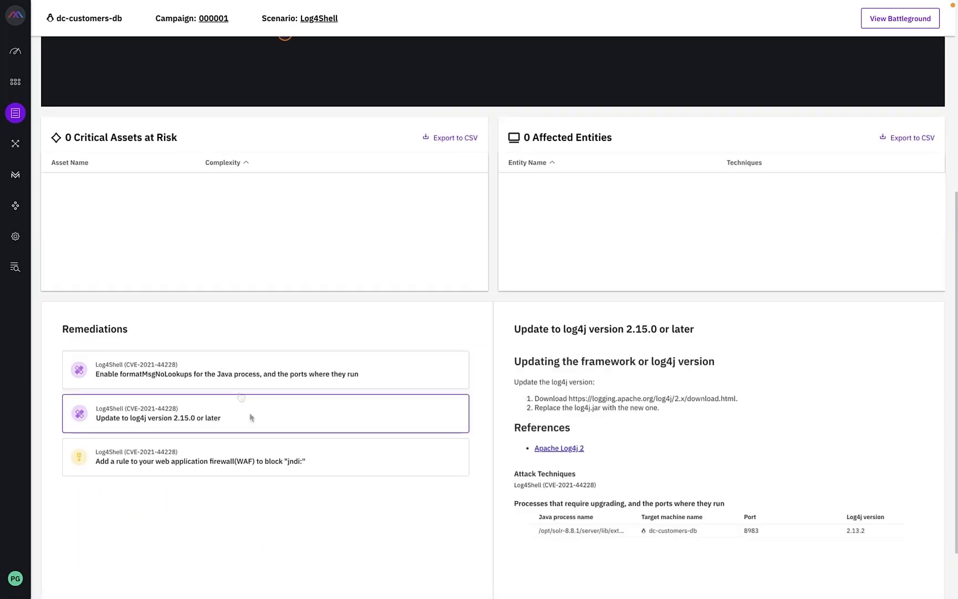
left_click(276, 382)
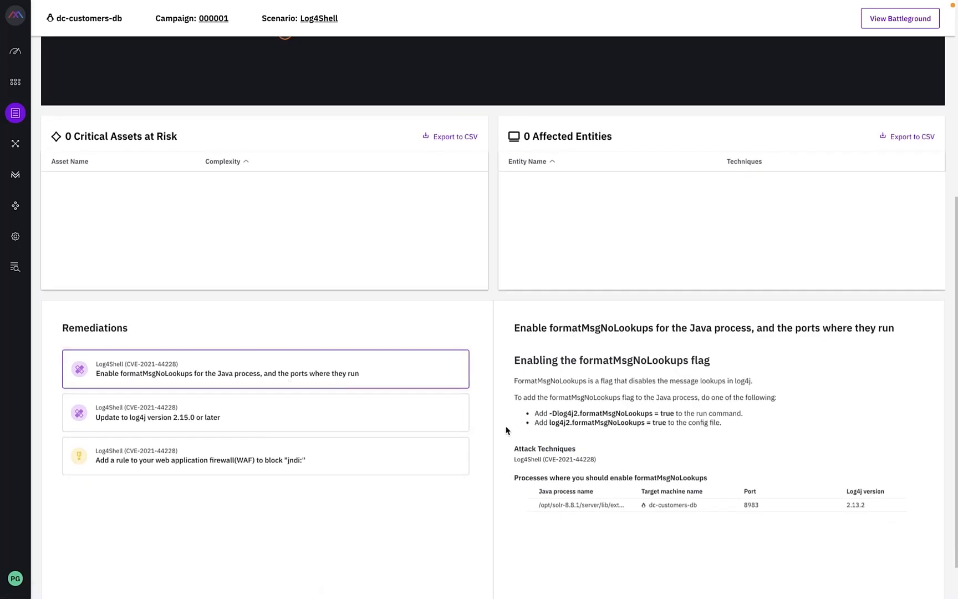